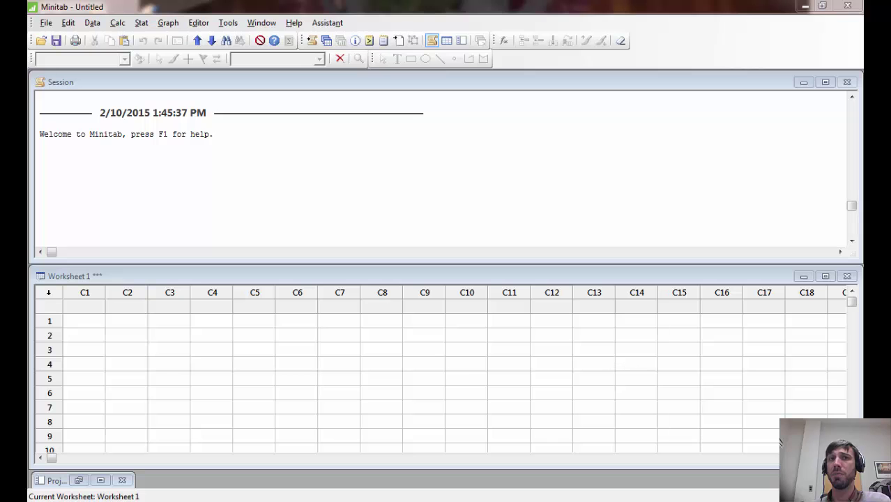
Generate one random integer from 1 to 6 into C1, giving a die value of 4.
click(118, 22)
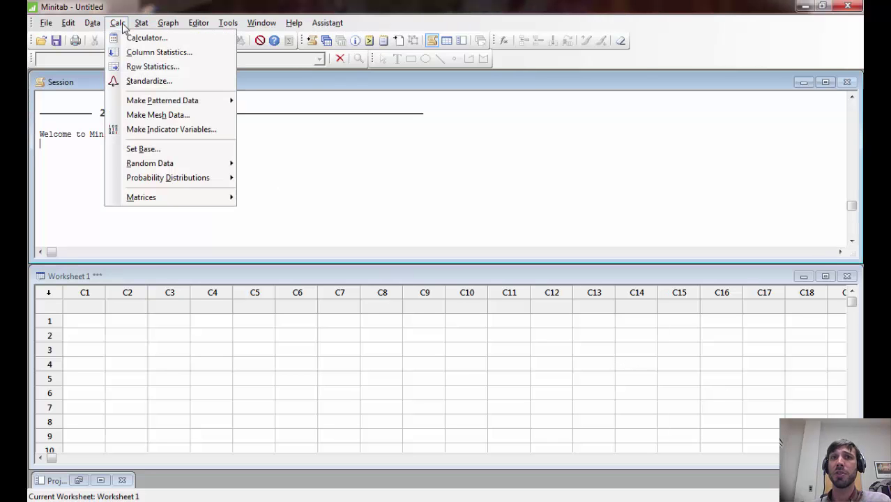
mouse_move(180, 164)
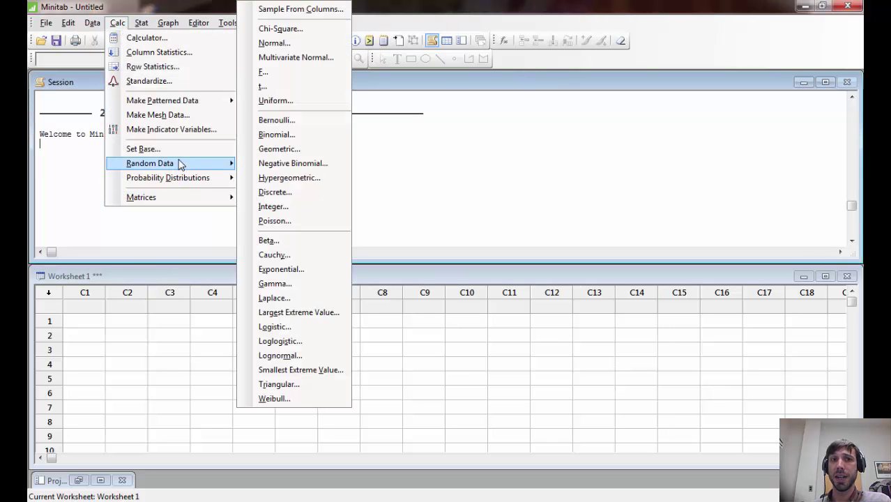
click(273, 207)
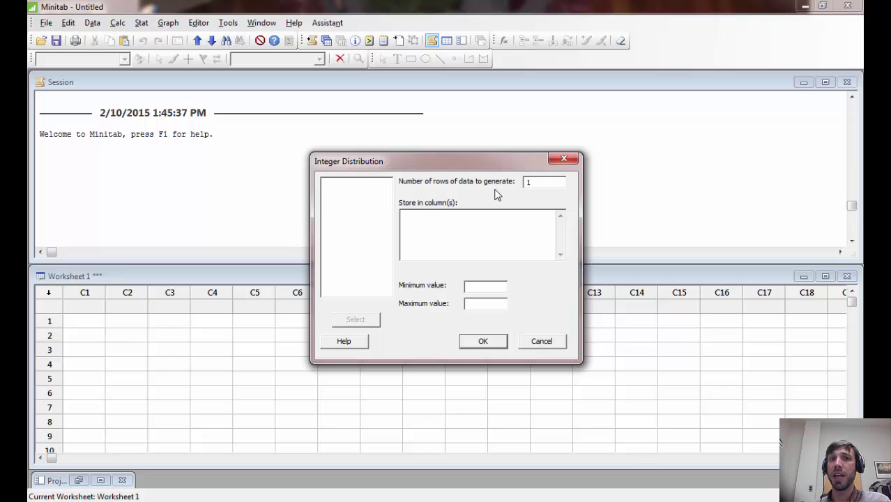
click(474, 236)
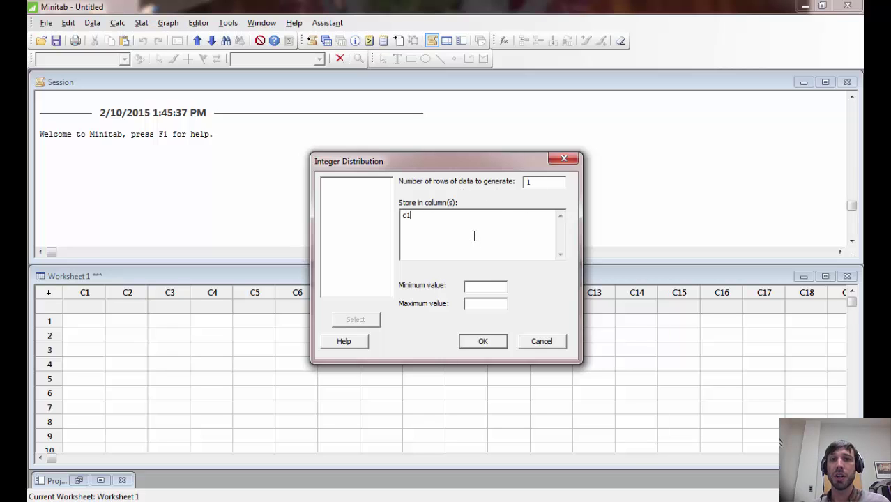
click(482, 284)
text(1)
click(483, 305)
text(6)
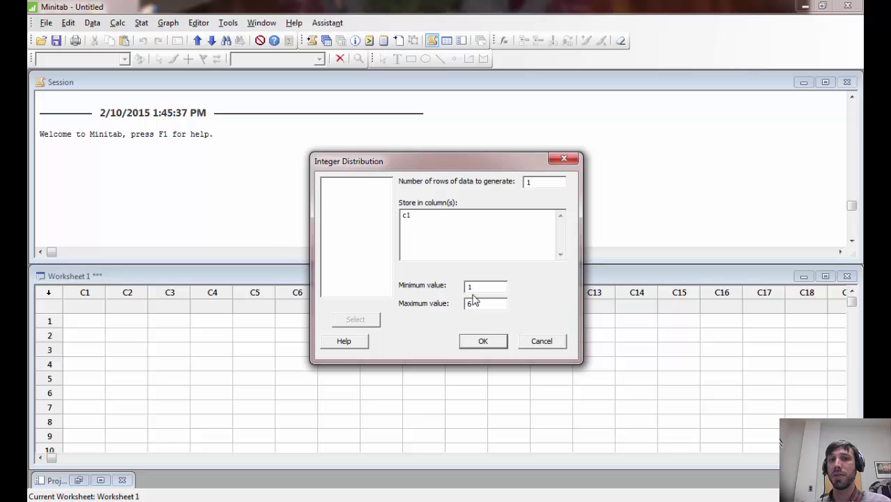
click(490, 343)
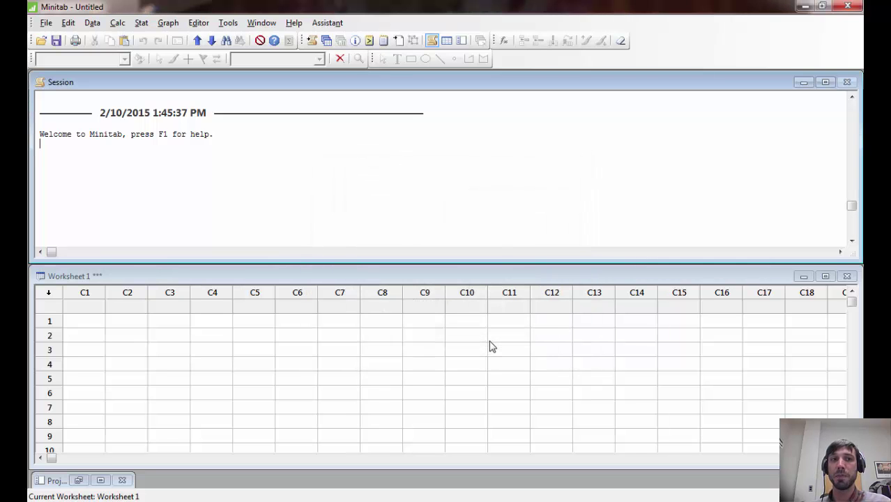
Regenerate C1 as 1000 random die rolls, integers 1 to 6.
click(95, 323)
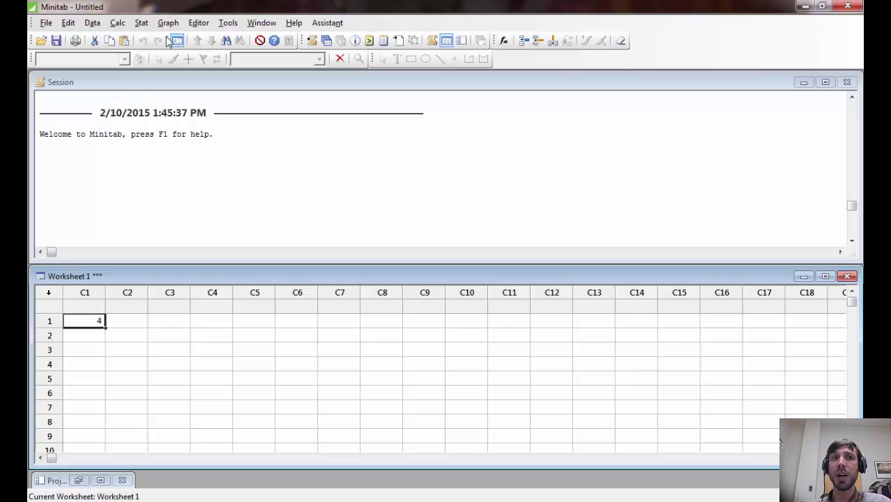
click(141, 23)
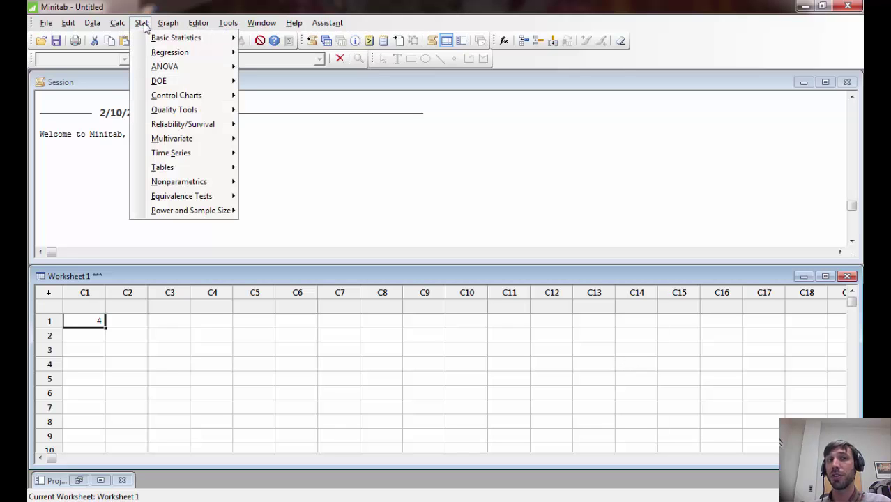
mouse_move(119, 24)
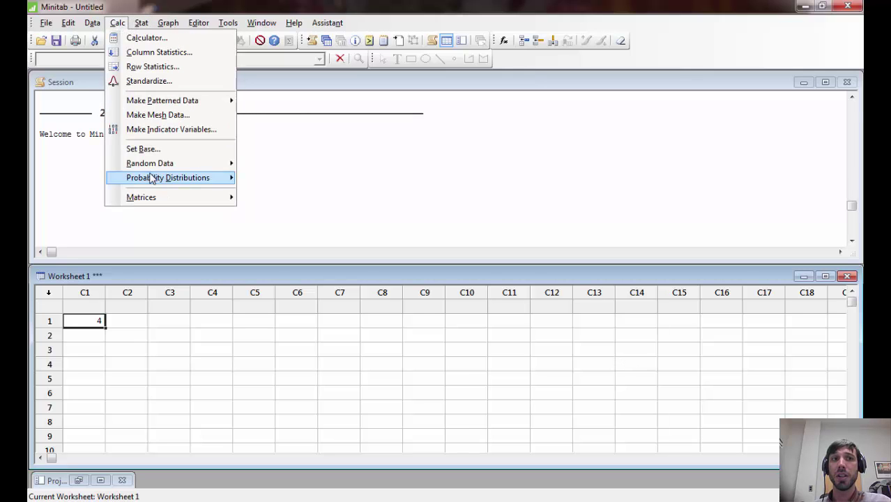
mouse_move(158, 164)
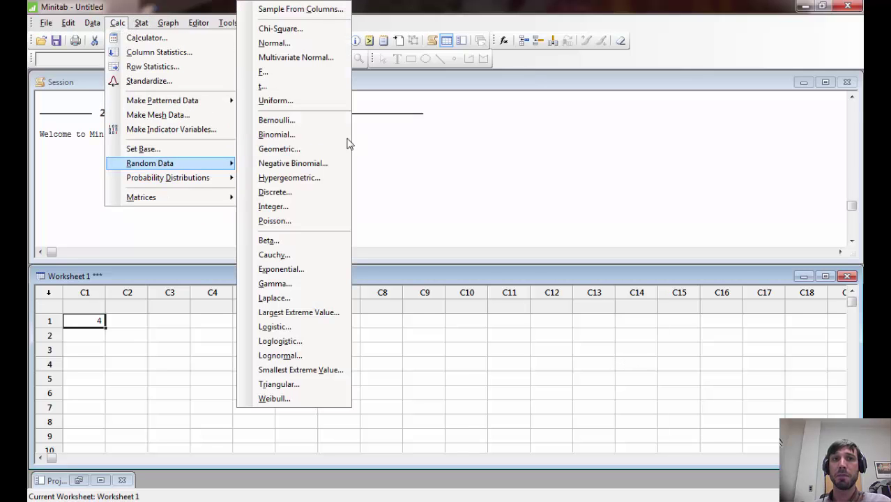
click(307, 207)
click(541, 181)
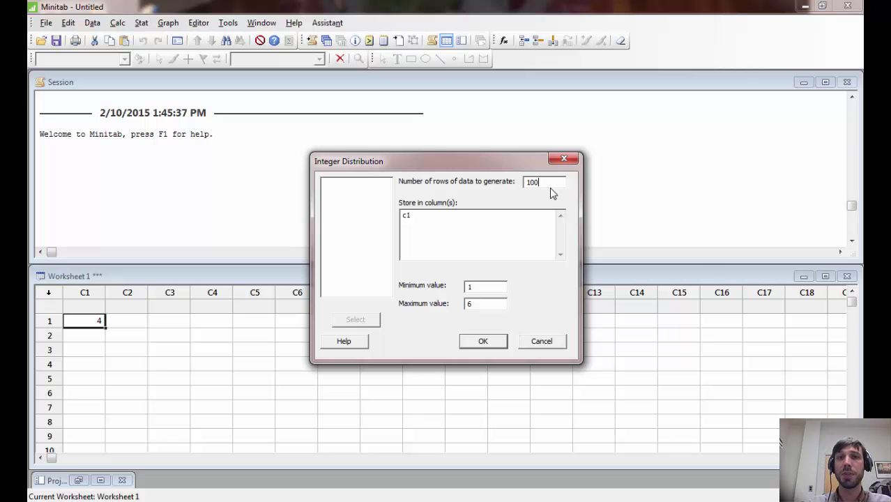
click(481, 342)
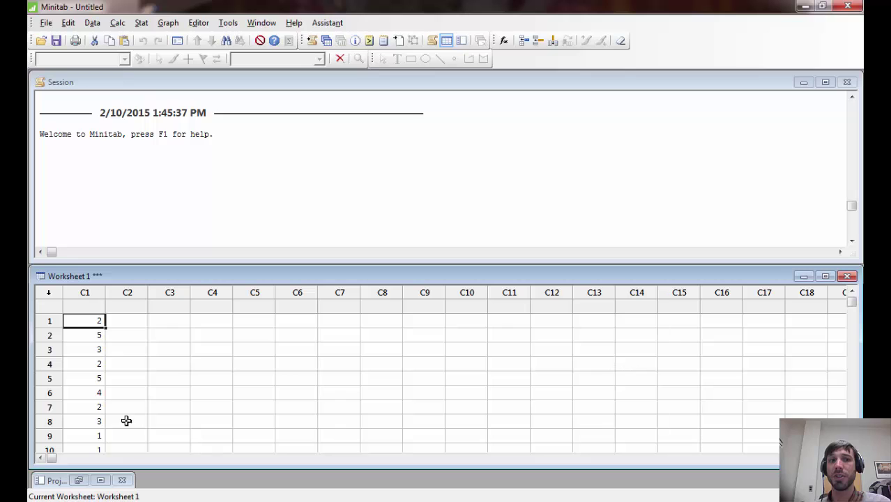
Name column C1 'Game 1'.
click(84, 301)
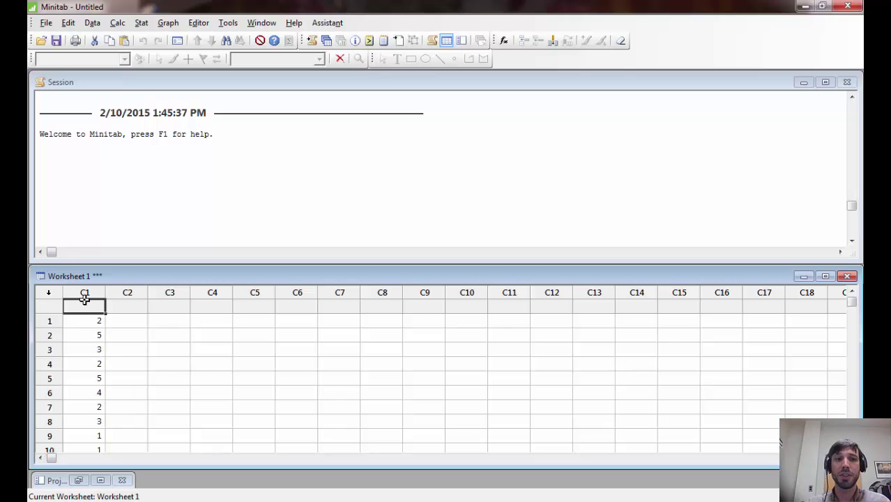
text(Game 1)
click(184, 382)
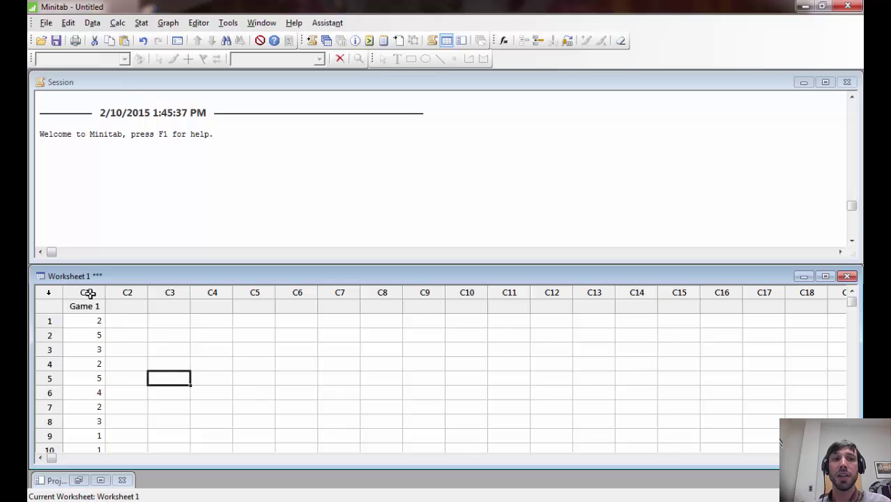
Show descriptive statistics for Game 1 without SE of mean: N 1000, mean 3.4720, StDev 1.6751.
click(85, 293)
click(168, 22)
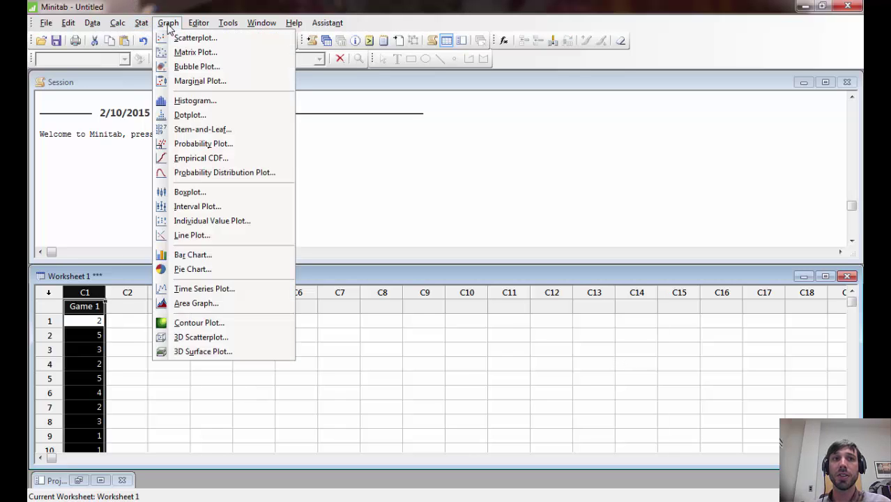
mouse_move(141, 22)
mouse_move(159, 46)
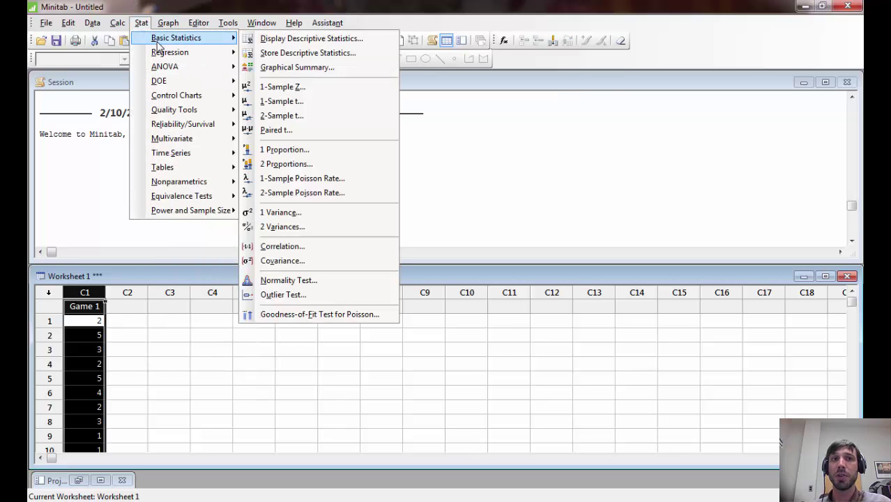
click(256, 41)
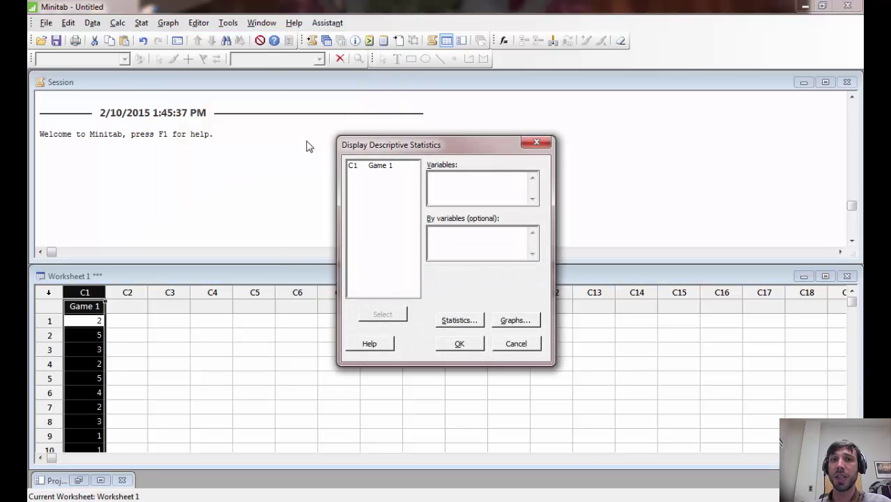
double_click(400, 169)
click(466, 323)
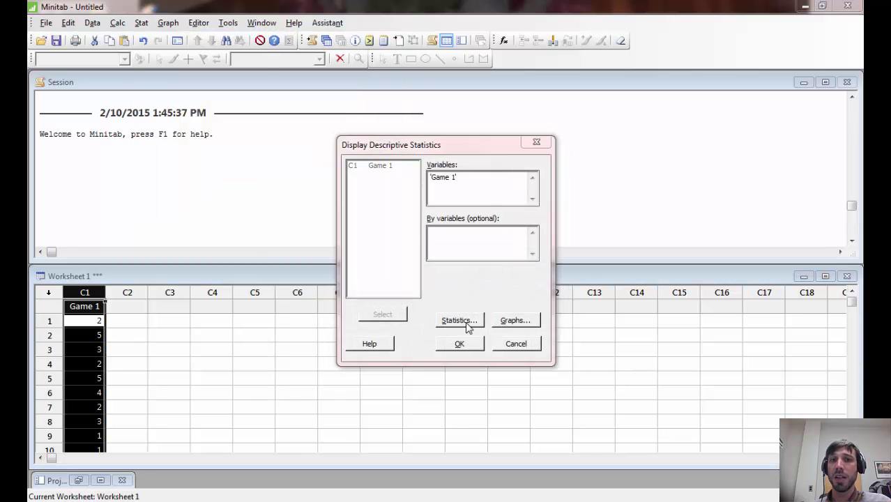
click(322, 197)
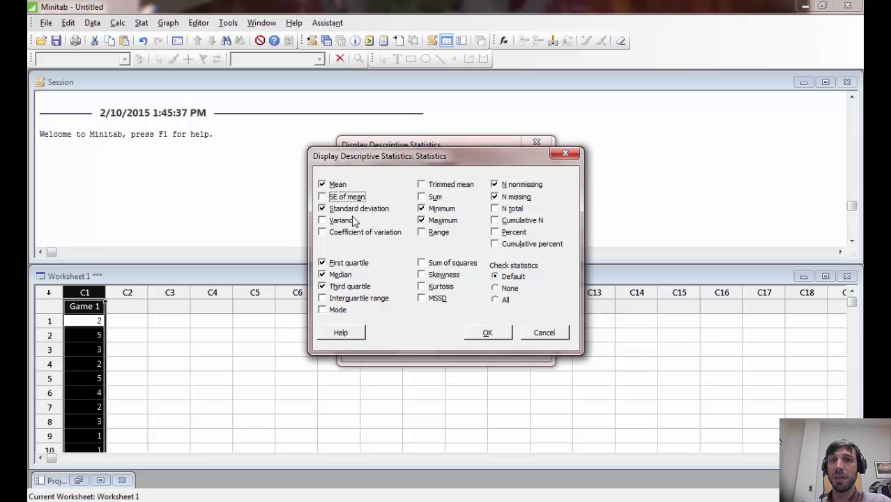
click(488, 337)
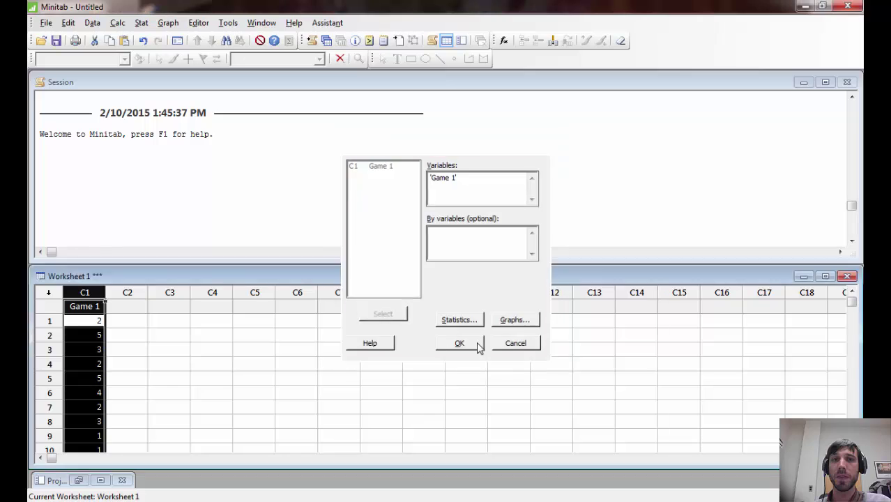
click(479, 345)
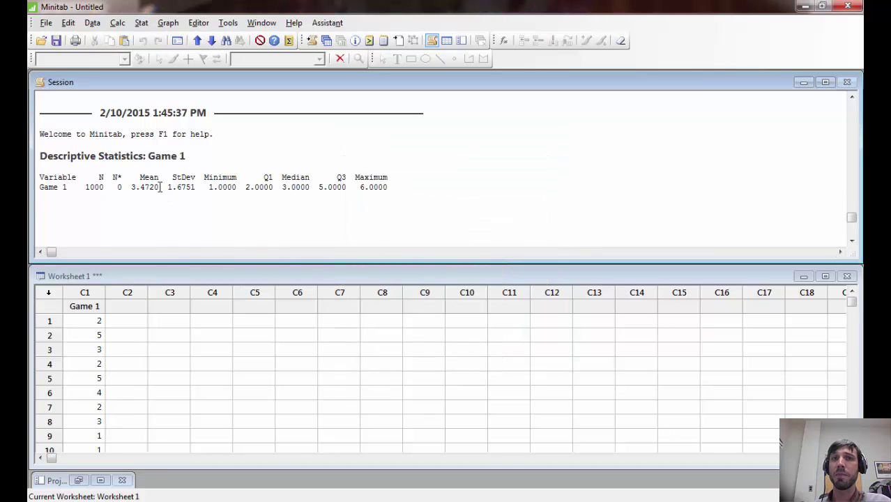
drag(160, 187, 131, 187)
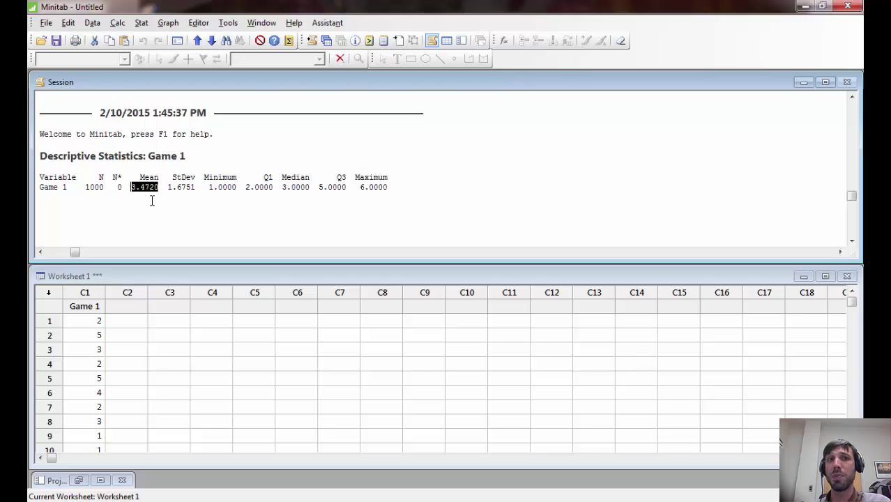
drag(196, 188, 167, 188)
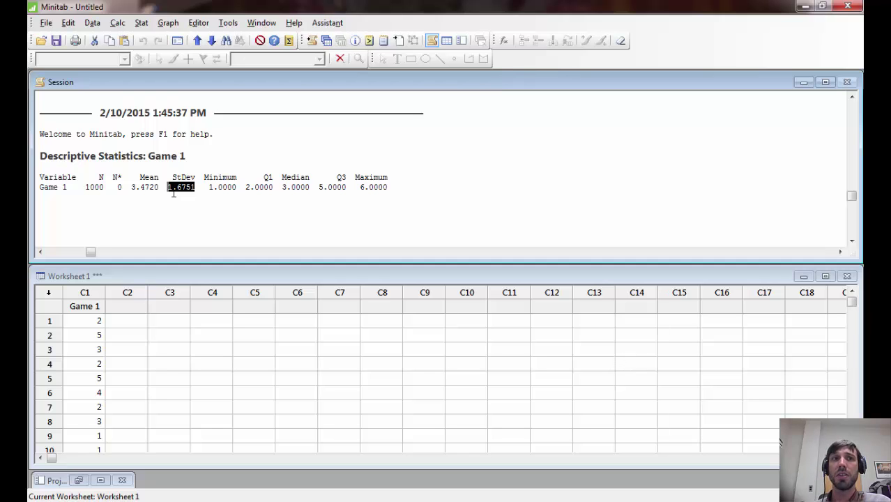
click(117, 22)
Generate one random 1–6 roll into each of C1–C10 and delete C1's Game 1 name.
mouse_move(185, 170)
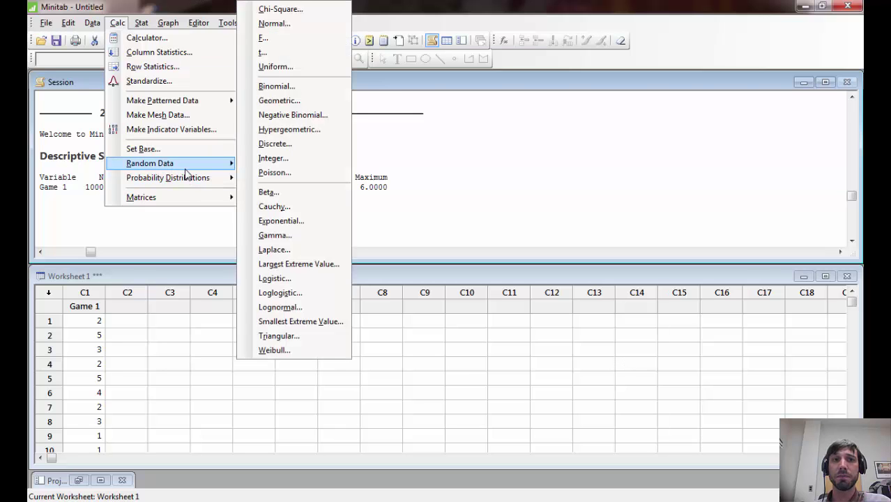
click(290, 206)
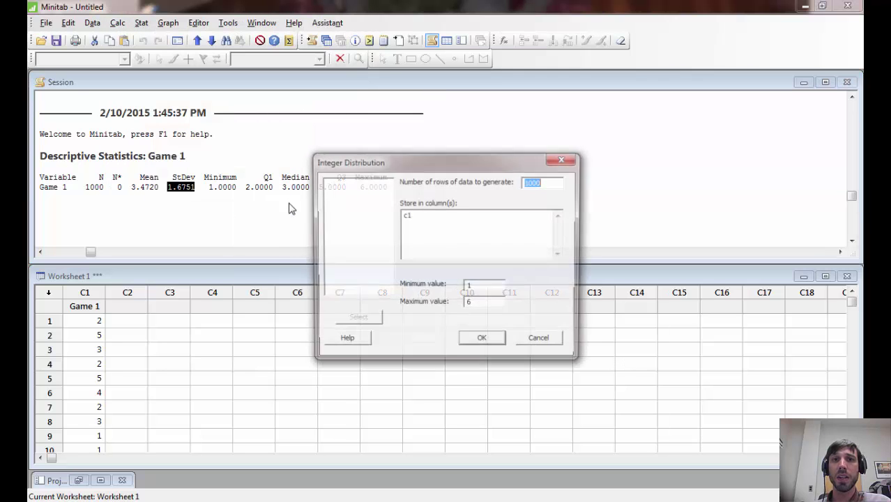
text(1)
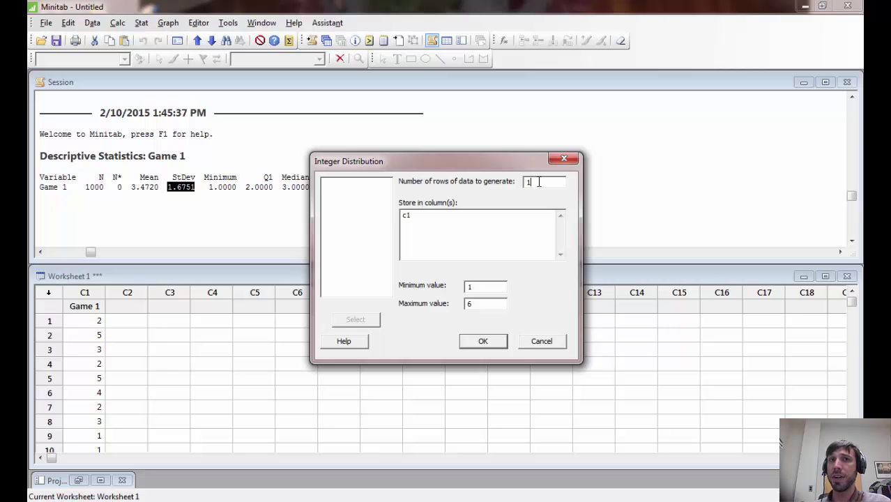
click(419, 219)
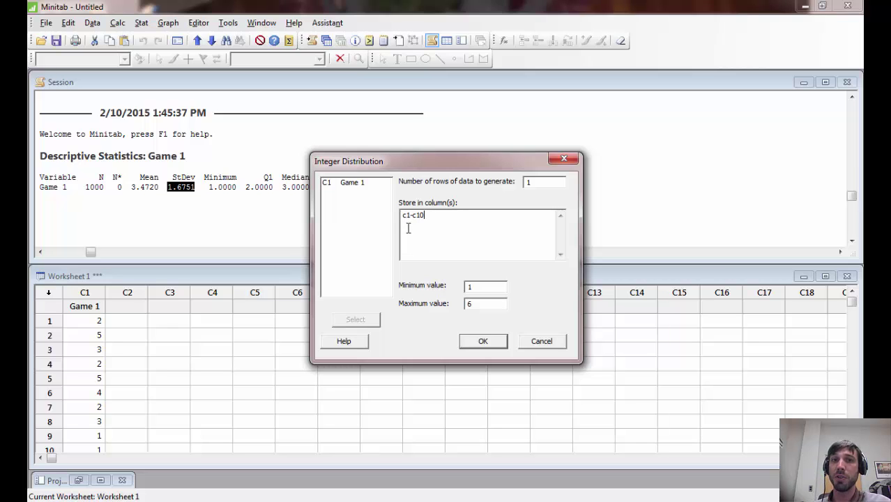
click(482, 341)
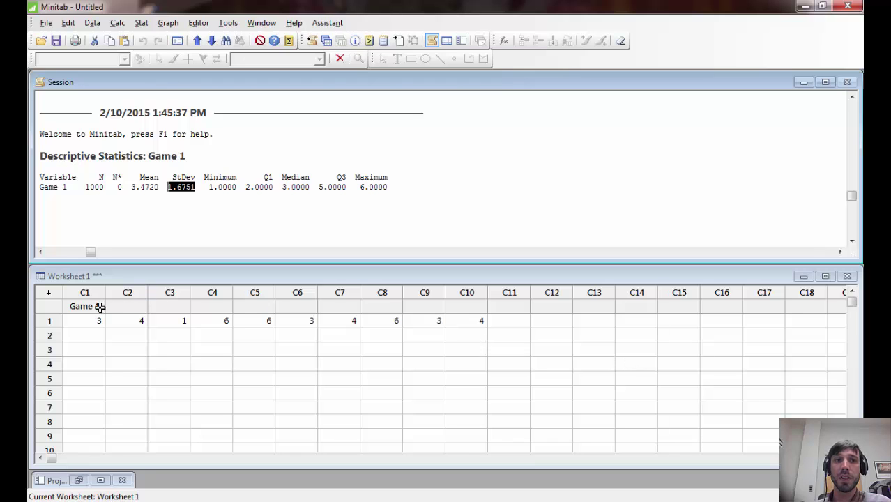
click(100, 308)
key(Delete)
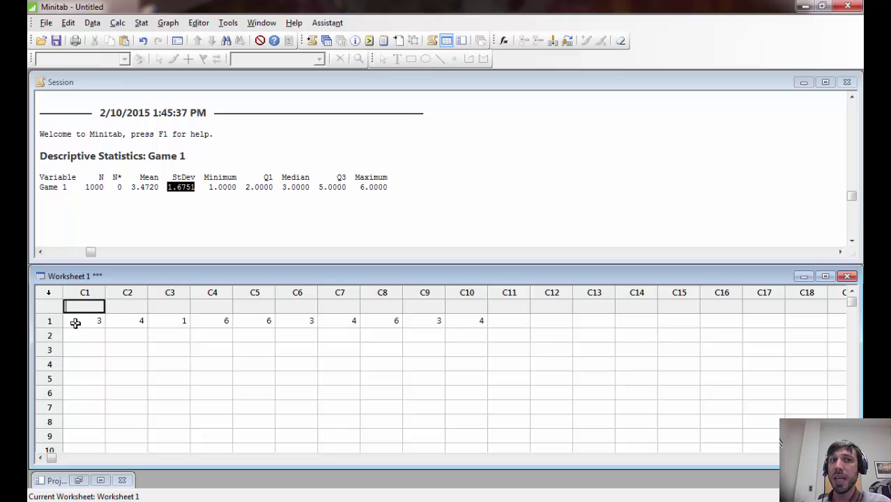
Store the row mean of C1–C10 in C11 using Row Statistics.
click(134, 25)
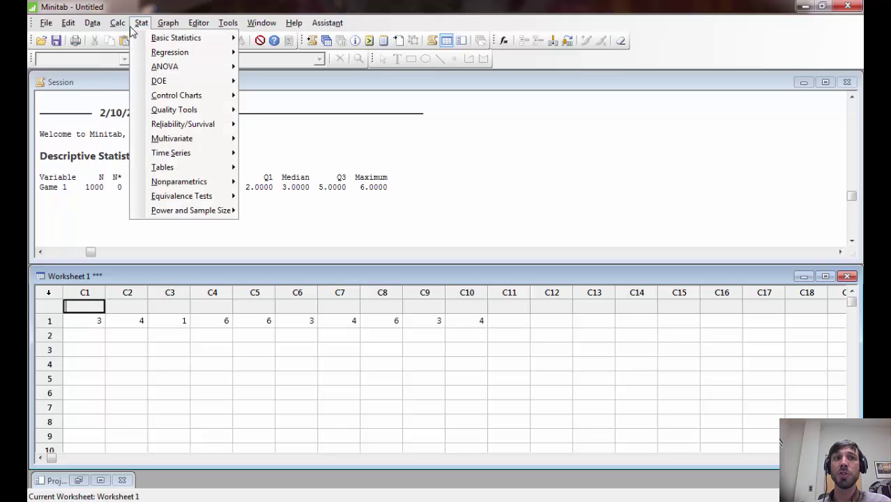
mouse_move(120, 28)
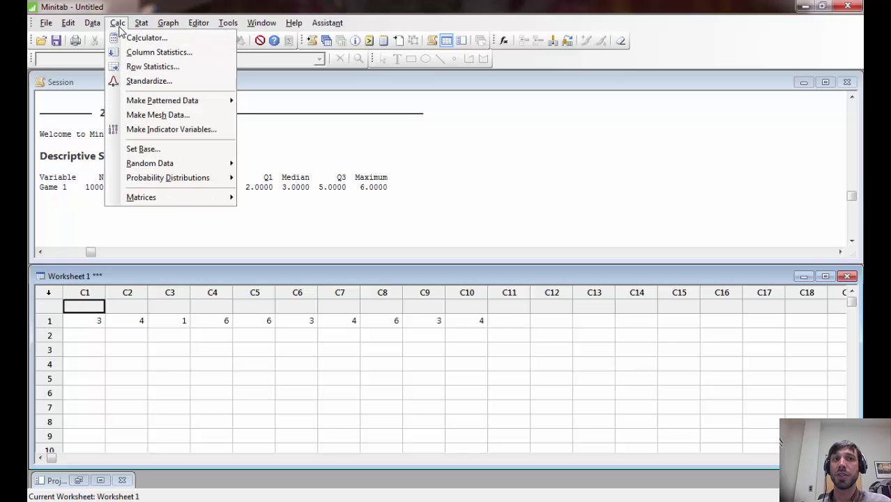
click(129, 68)
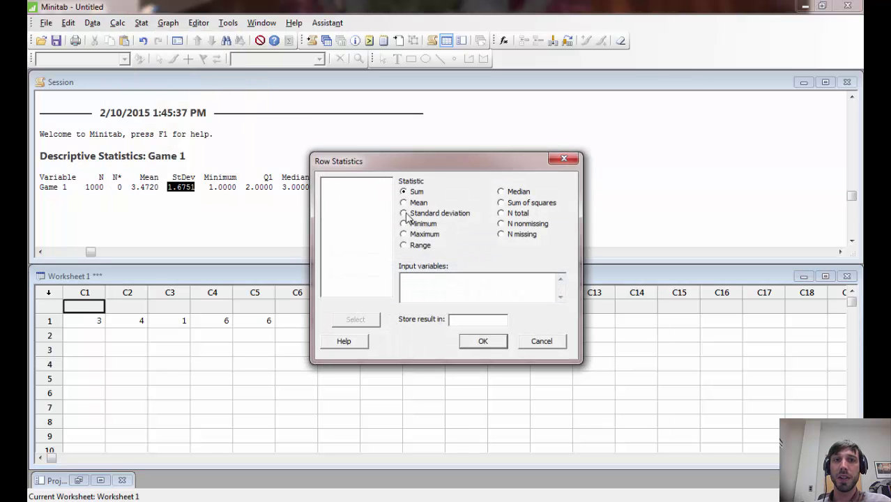
click(405, 202)
click(424, 283)
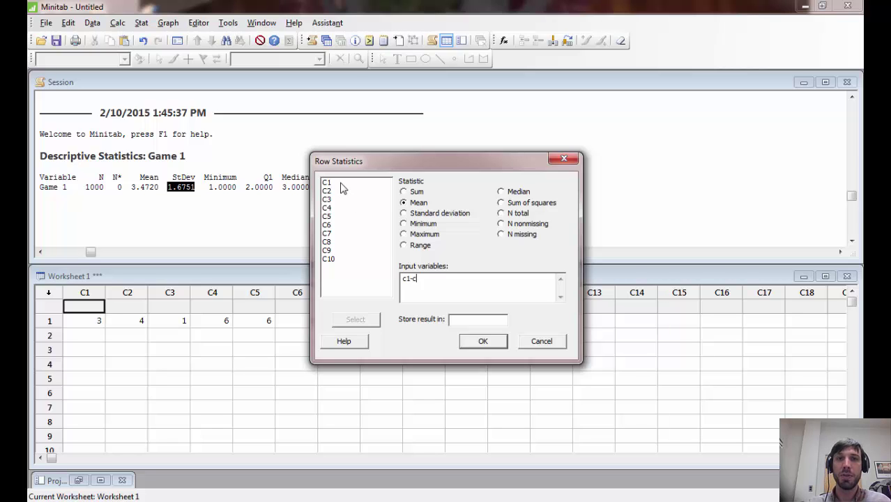
click(498, 320)
text(c11)
click(486, 340)
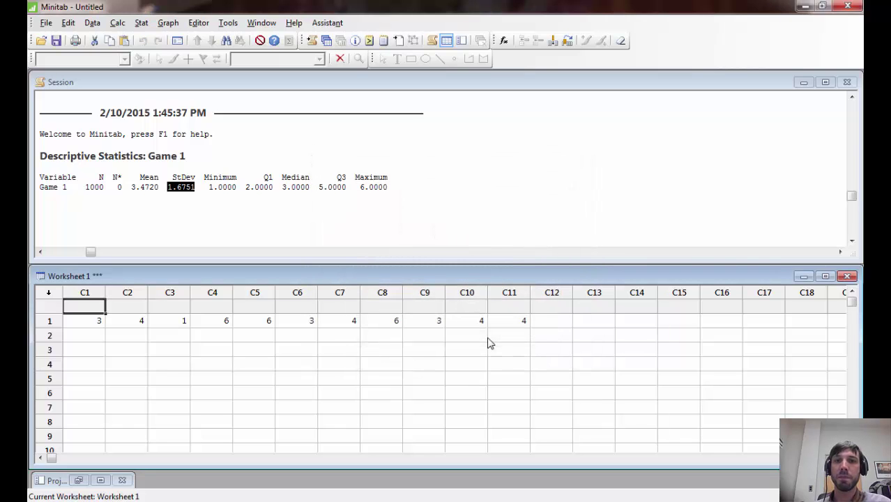
Name column C11 'Amount Won' and check its row 1 value of 4.
click(520, 318)
click(516, 301)
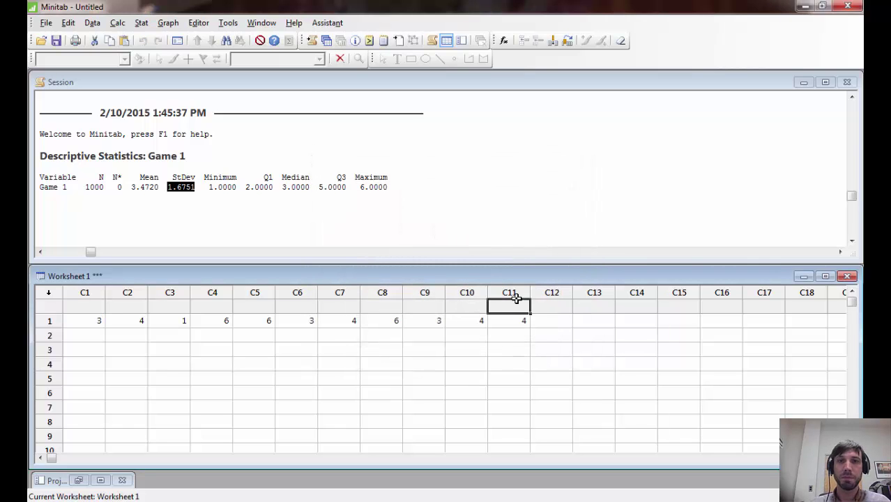
text(Amount Won)
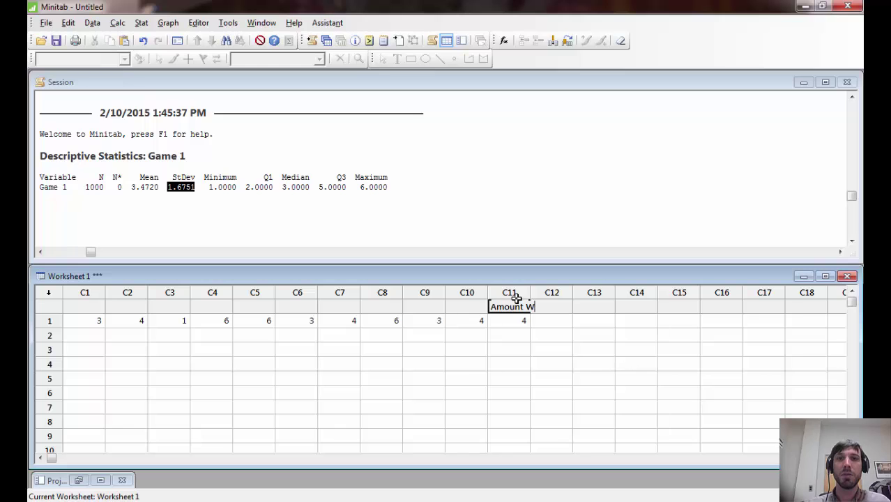
key(Tab)
click(506, 308)
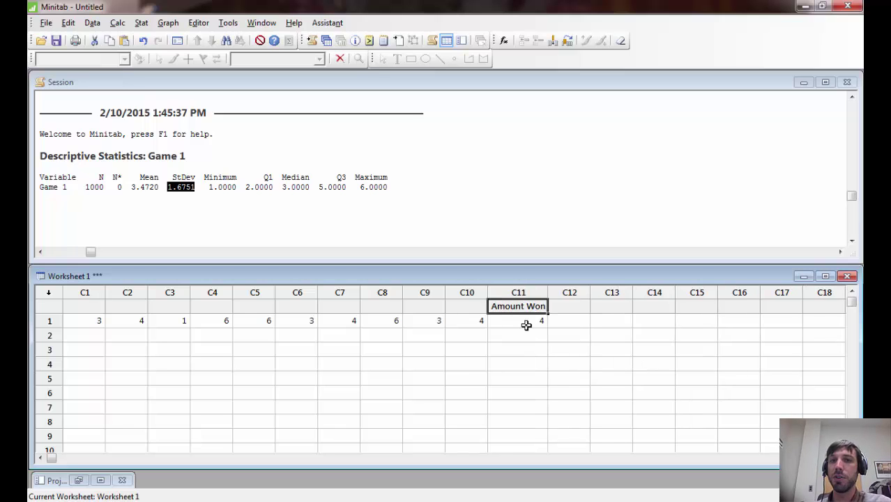
click(523, 322)
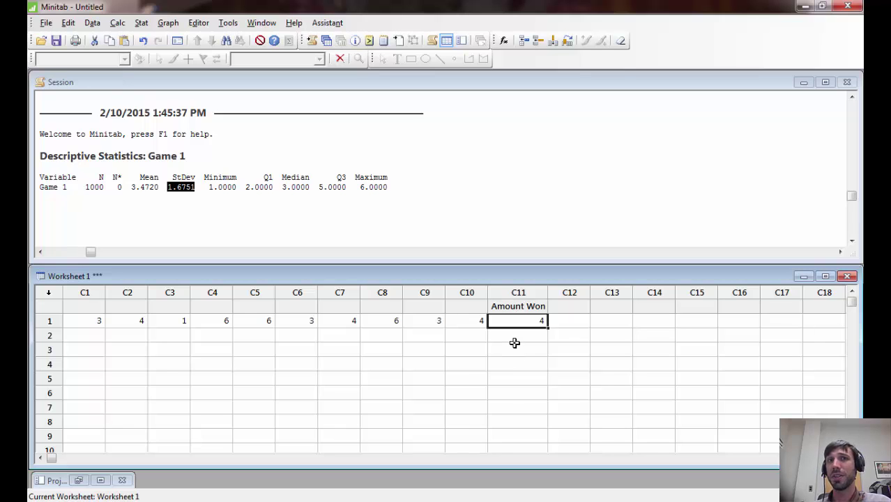
Fill C1–C10 with 1000 rows of random integers from 1 to 6.
click(118, 23)
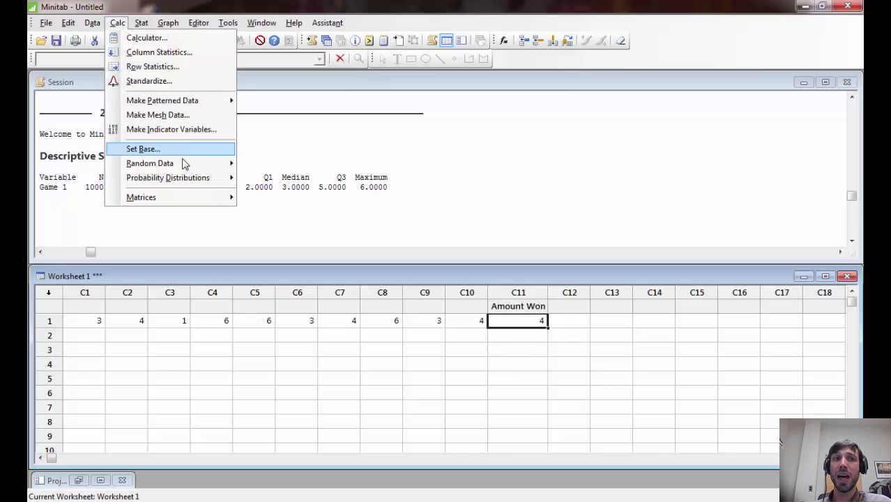
mouse_move(187, 164)
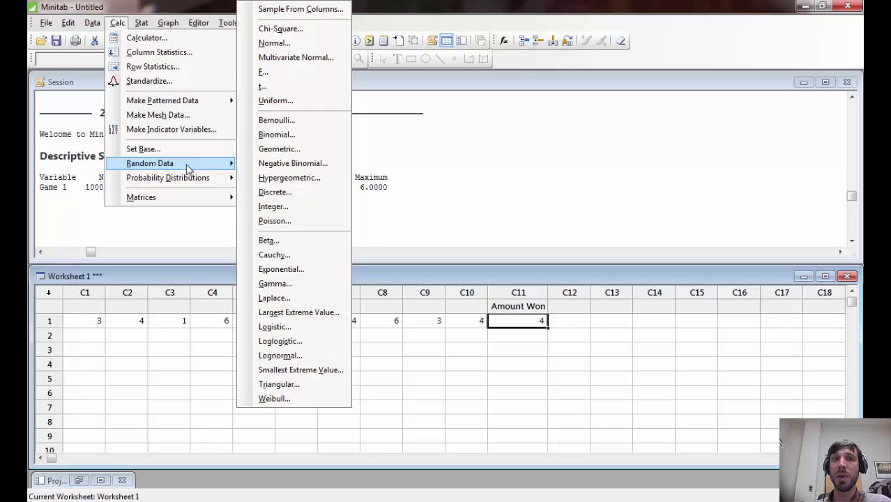
click(275, 208)
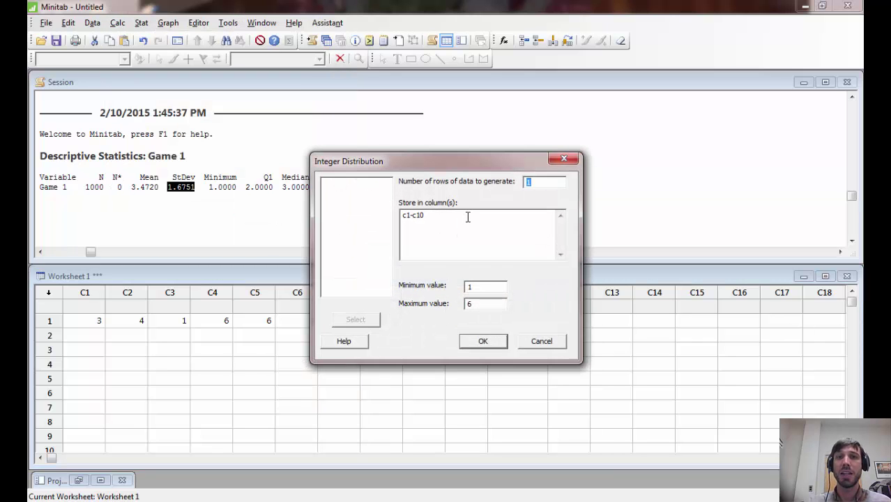
text(1000)
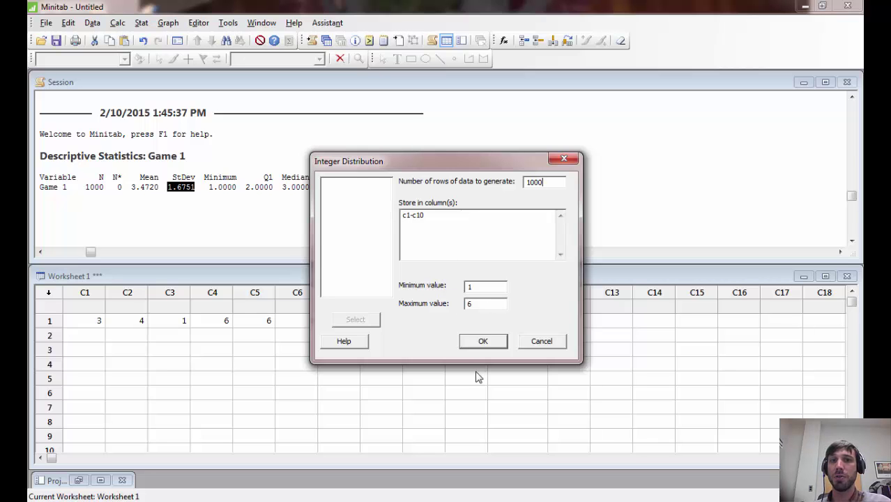
click(485, 340)
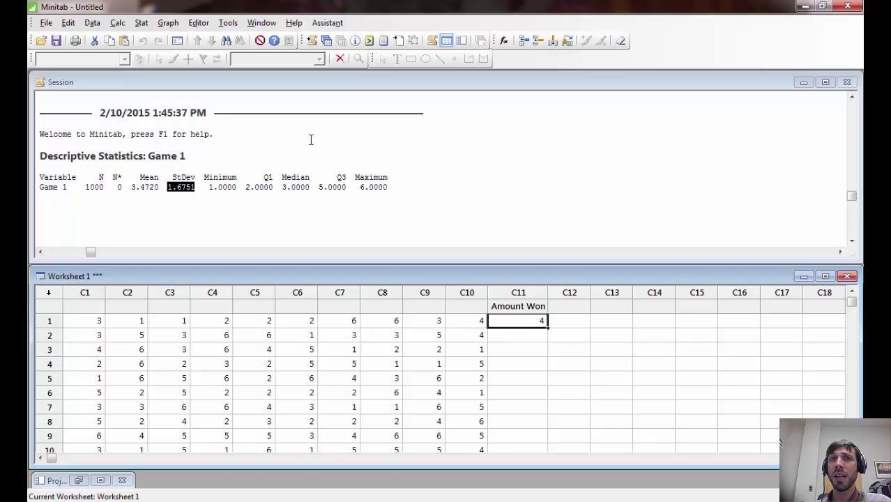
Recompute Amount Won as each row's mean of C1–C10 and review values like 3.0, 3.9, 3.4.
click(118, 23)
mouse_move(142, 18)
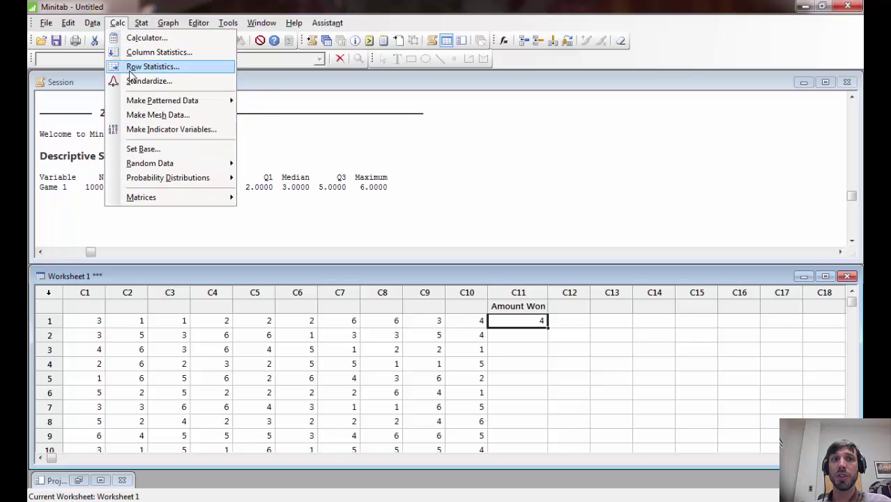
click(152, 67)
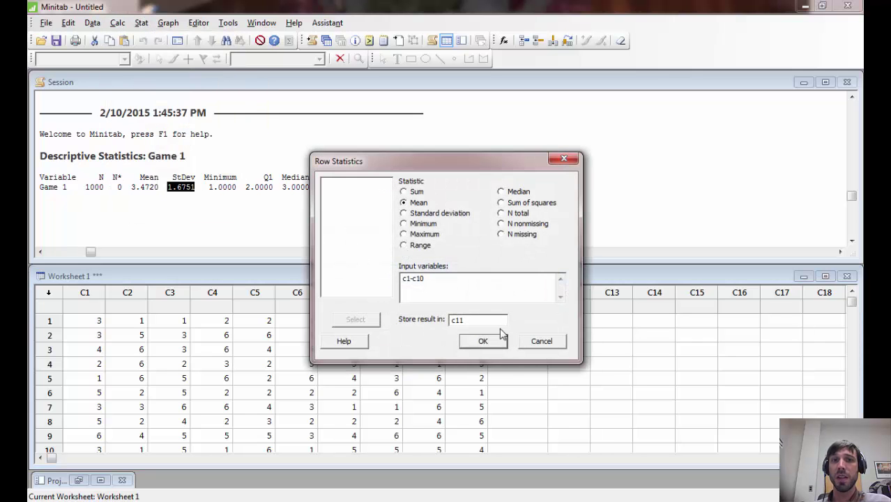
click(481, 341)
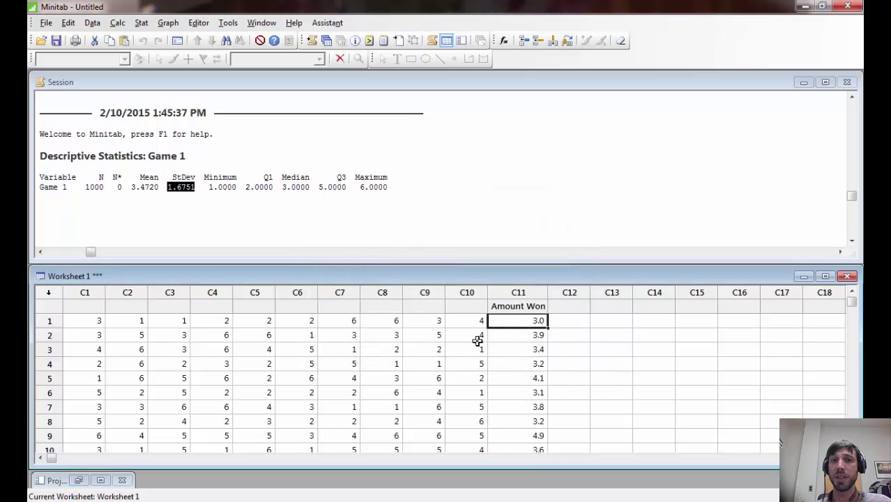
click(527, 335)
click(528, 349)
click(532, 364)
click(531, 377)
click(533, 394)
click(533, 409)
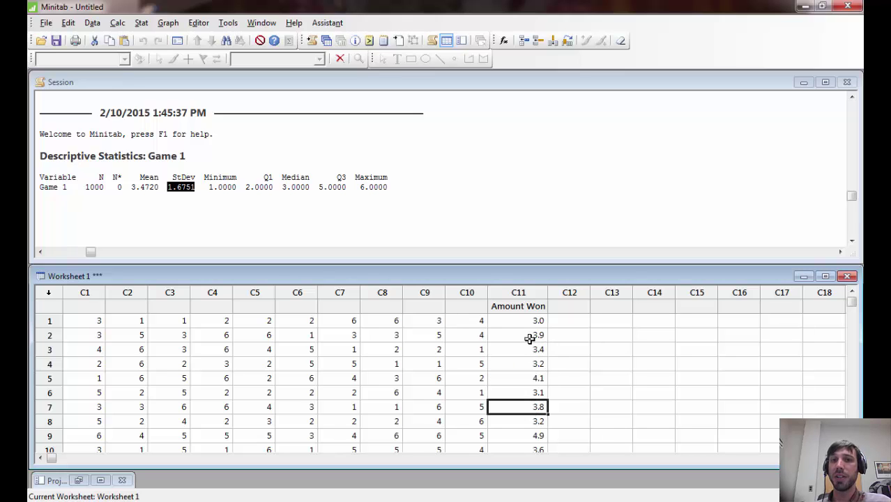
click(527, 293)
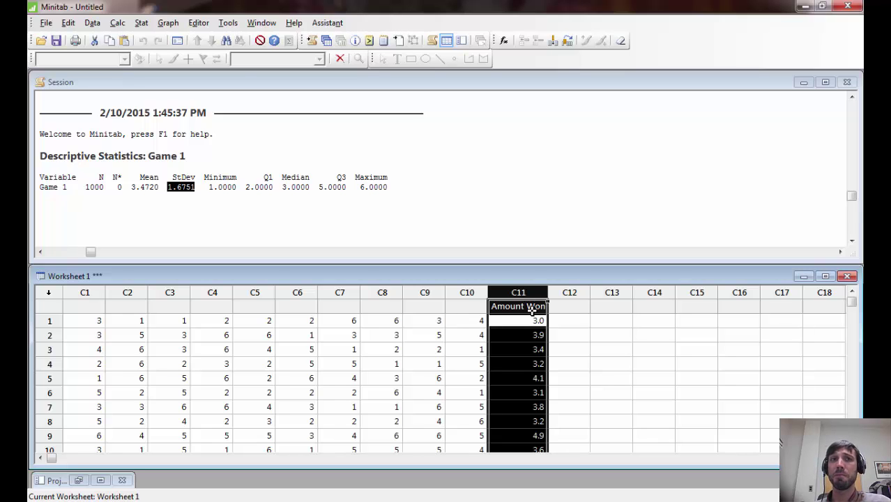
Show descriptive statistics for Amount Won and highlight mean 3.5061 and StDev 0.5326.
click(142, 24)
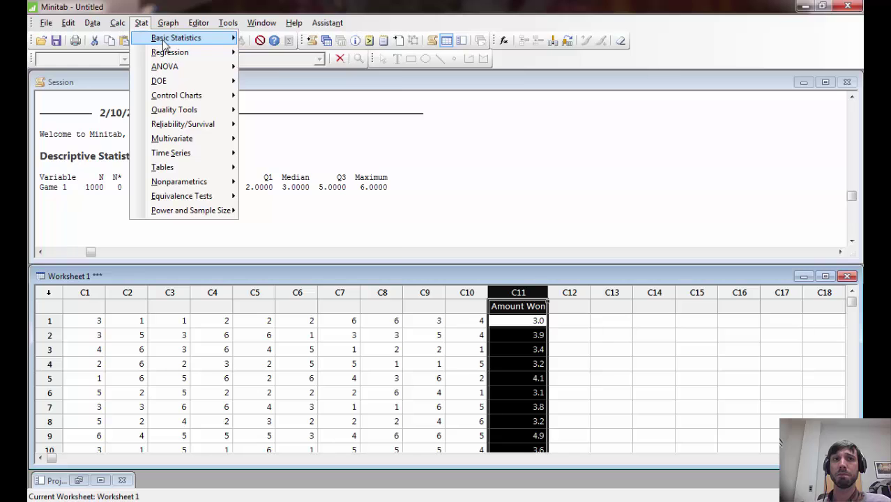
mouse_move(167, 39)
click(272, 38)
double_click(398, 254)
click(458, 343)
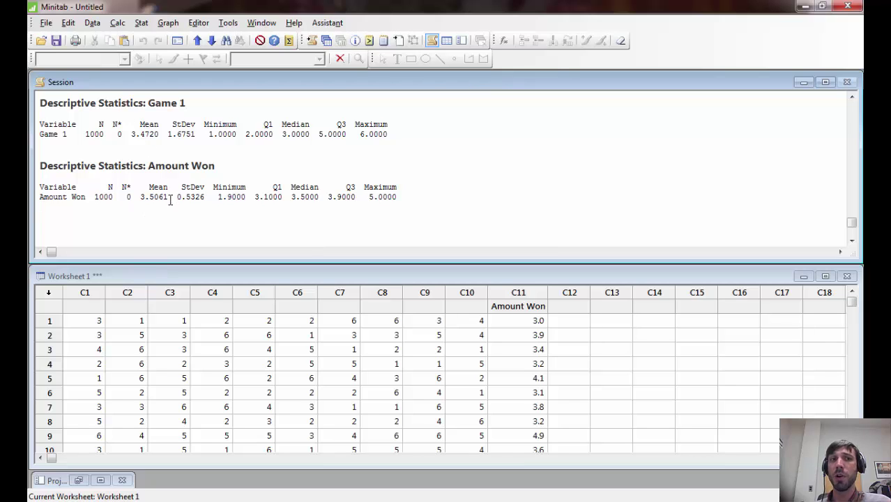
drag(163, 198, 142, 202)
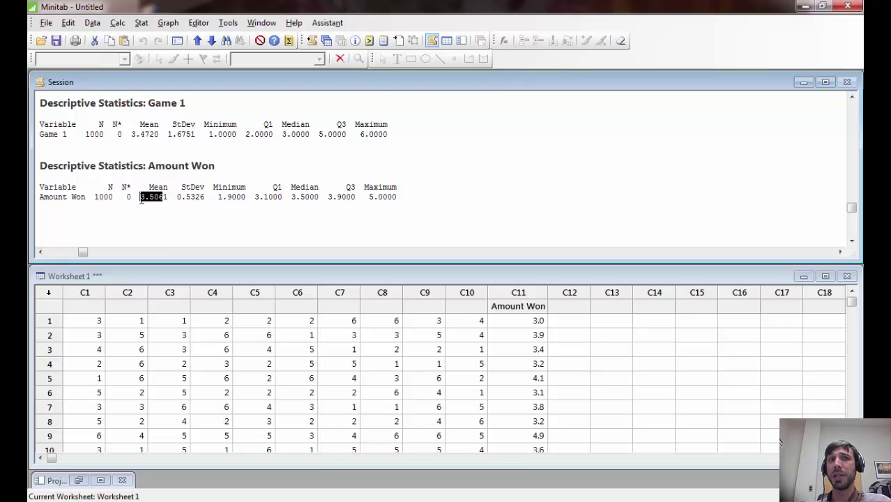
drag(205, 198, 176, 198)
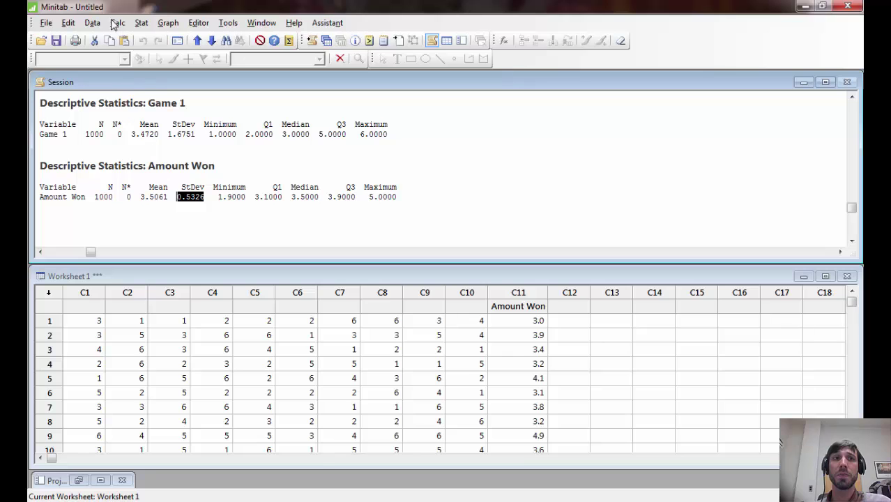
Create a simple histogram of Amount Won and move the graph aside to reveal the session output.
click(169, 25)
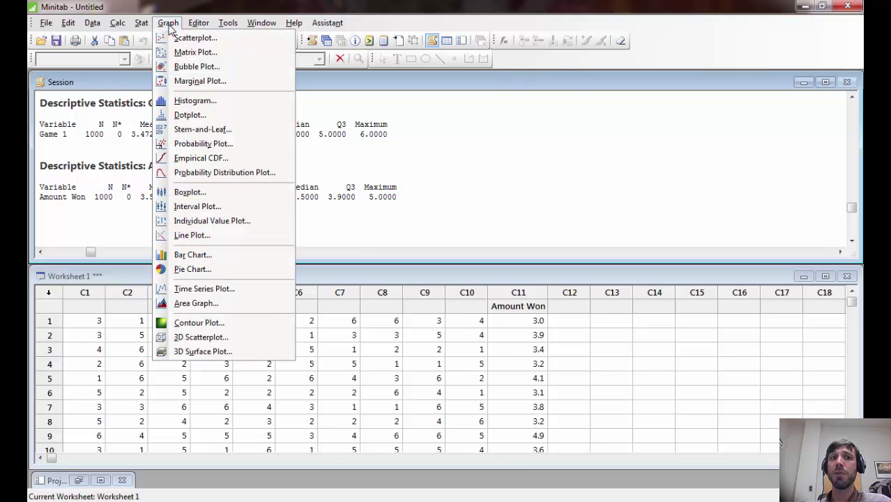
click(198, 102)
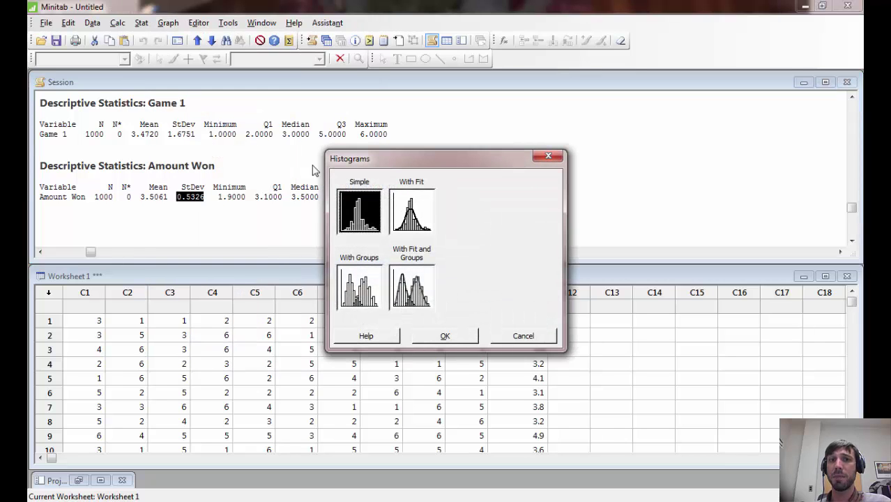
click(445, 337)
double_click(312, 254)
click(490, 343)
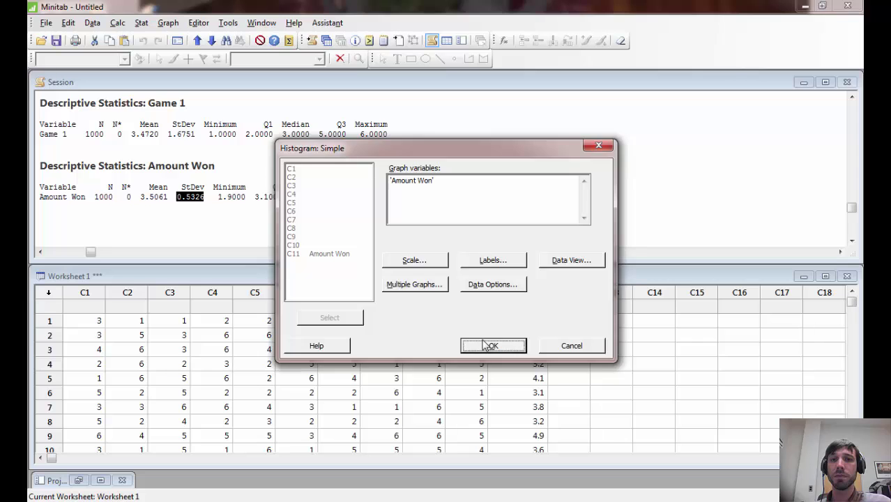
drag(290, 84, 473, 90)
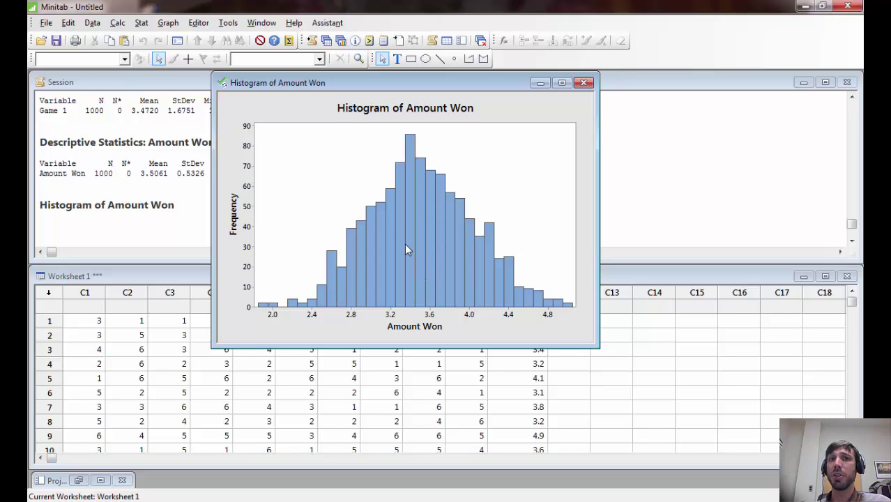
mouse_move(406, 245)
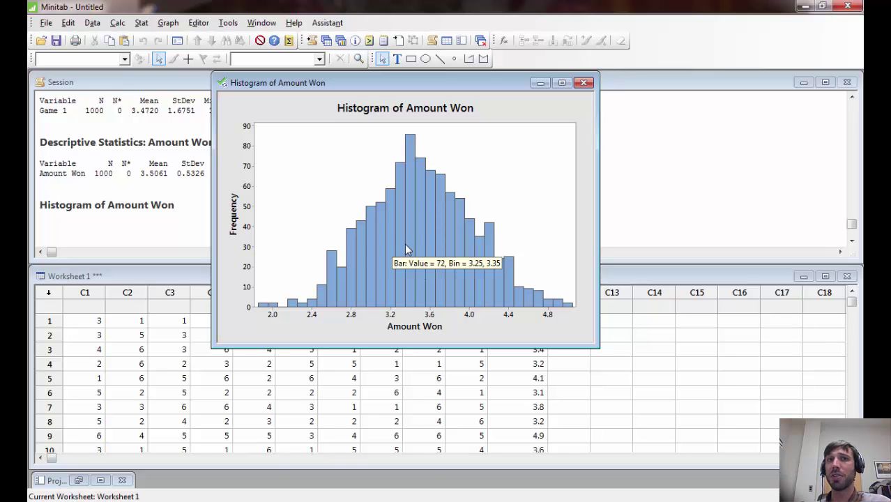